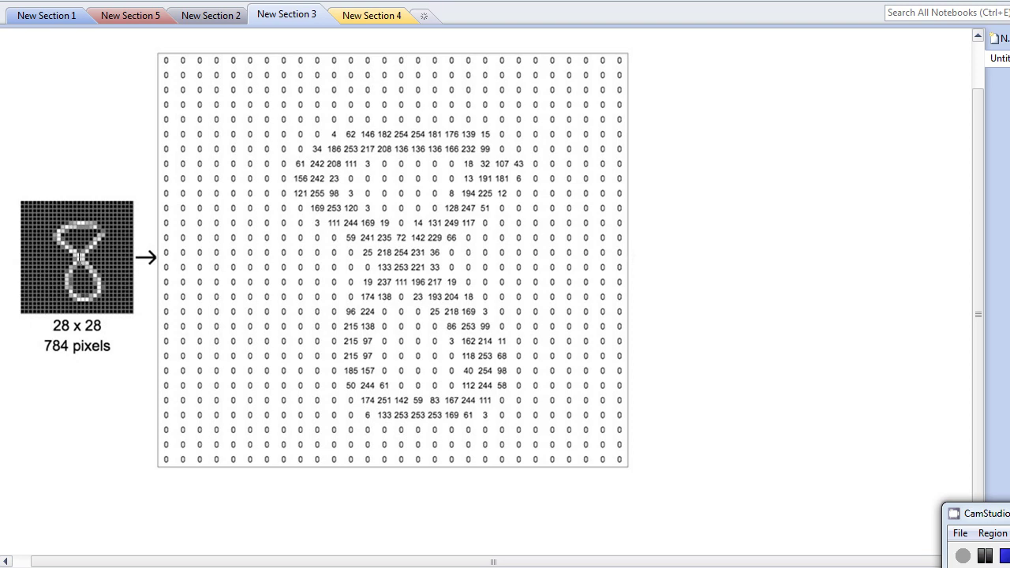
left_click(404, 253)
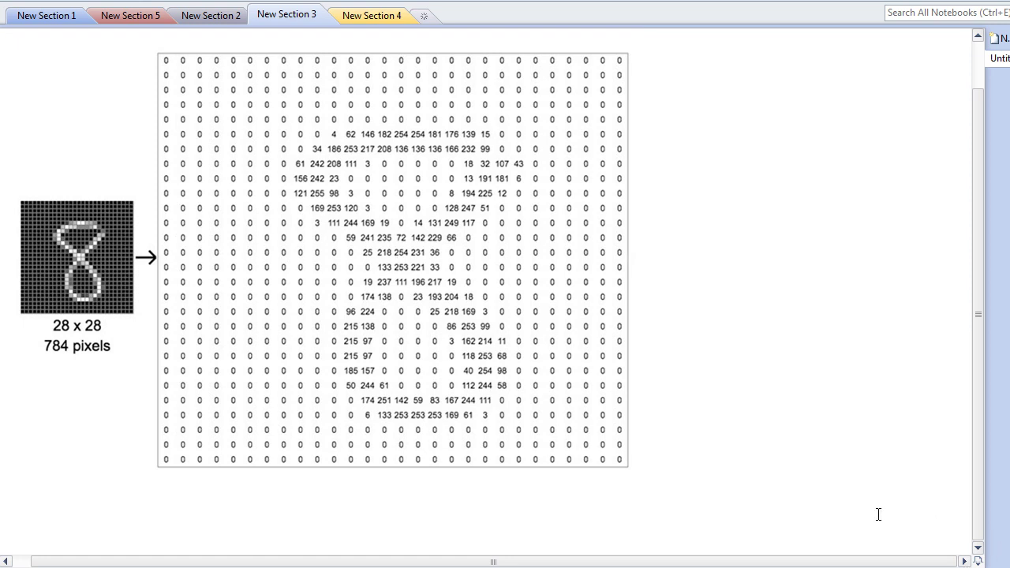
key("alt+Tab")
key("alt+Tab")
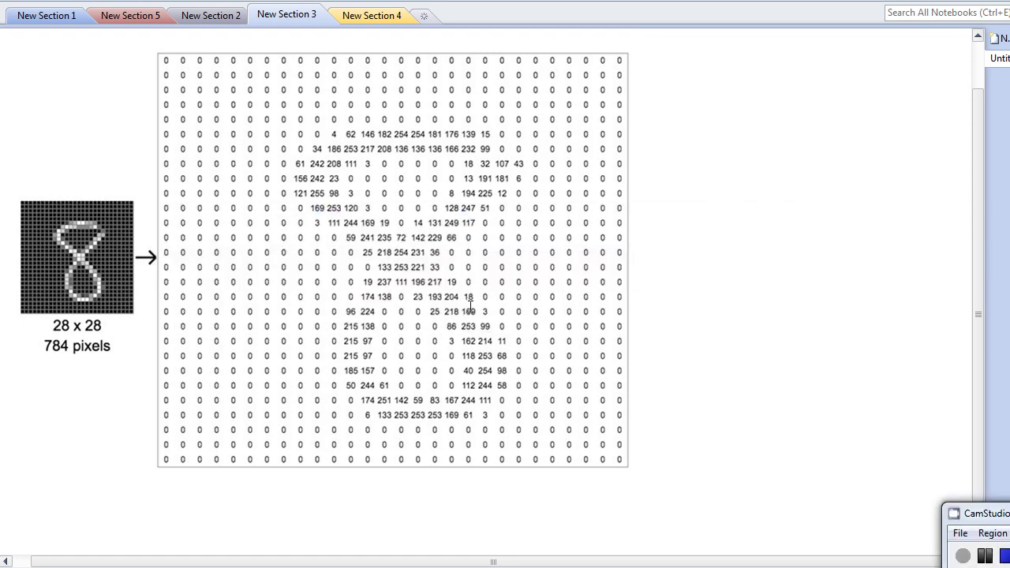